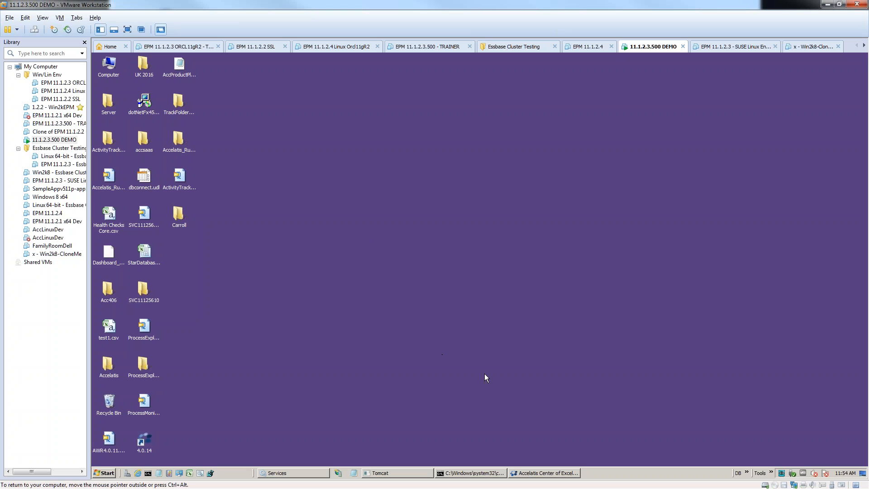
Switch to Accelatis Center of Excellence and review the active tracking schedules and check times in Change Audit Activation
click(548, 472)
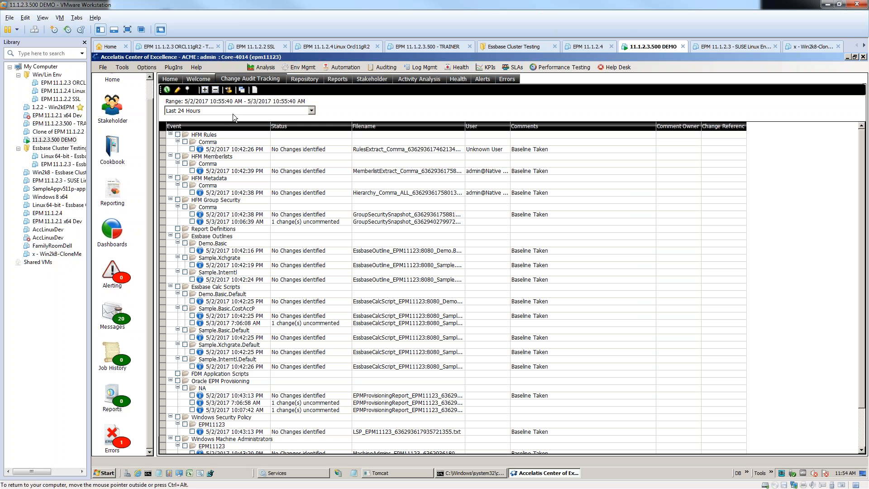
click(230, 90)
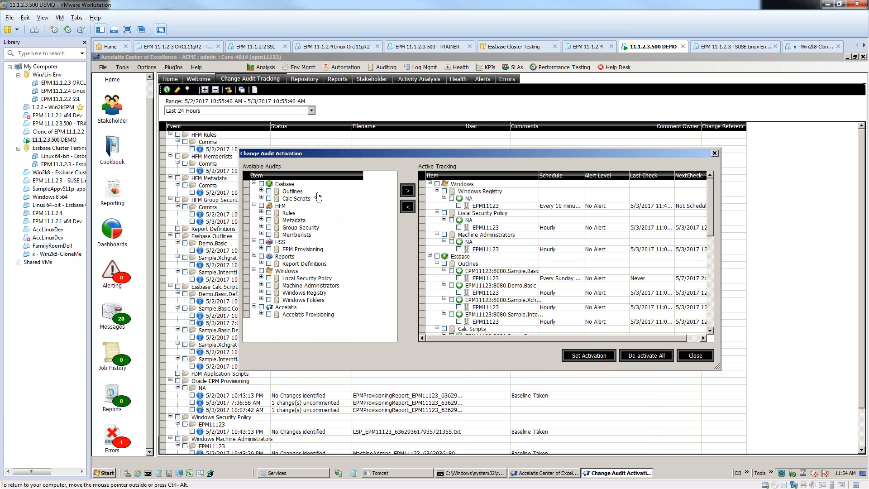
click(699, 356)
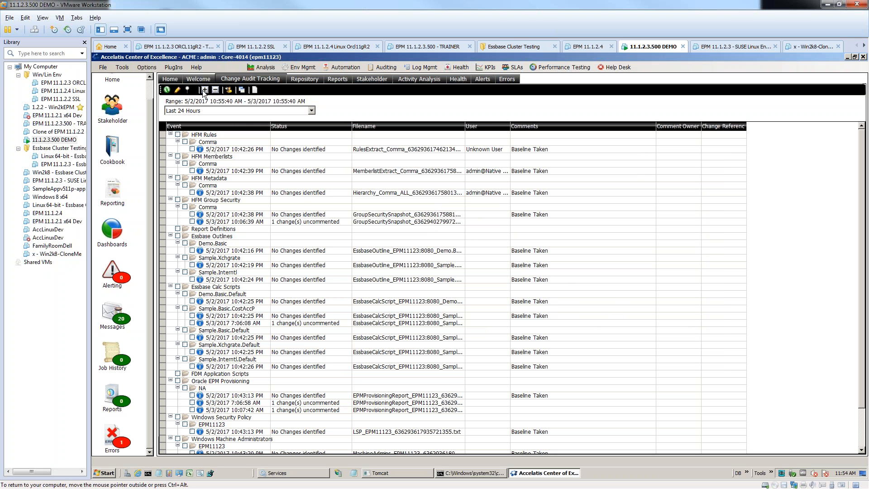
click(229, 90)
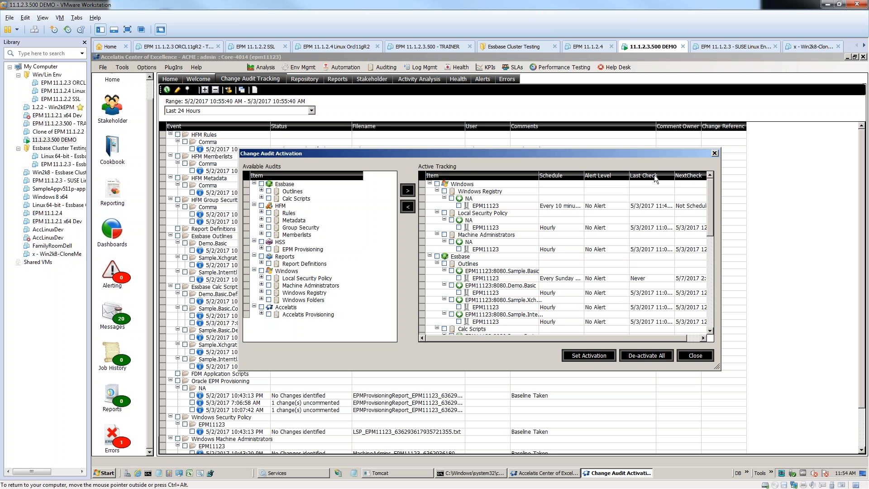
click(693, 338)
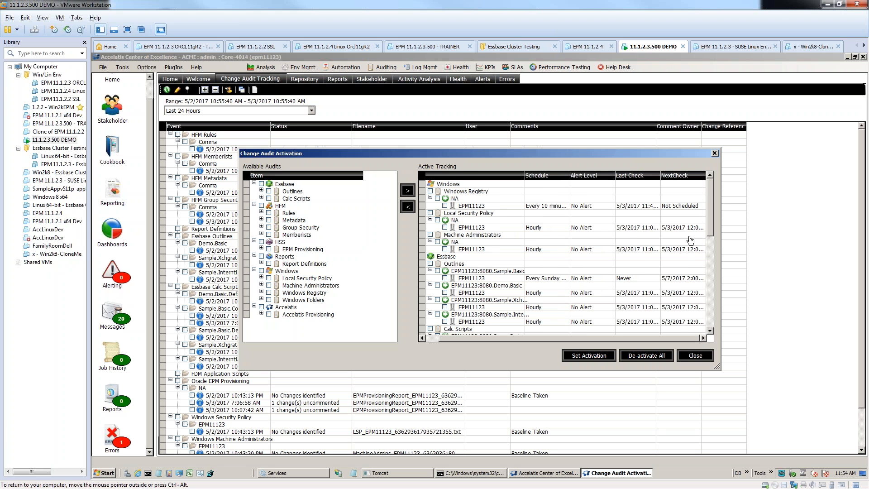
drag(713, 232, 713, 290)
scroll(449, 255, up, 7)
Remove the EPM11123 Windows Registry audit from active tracking
click(495, 211)
click(525, 206)
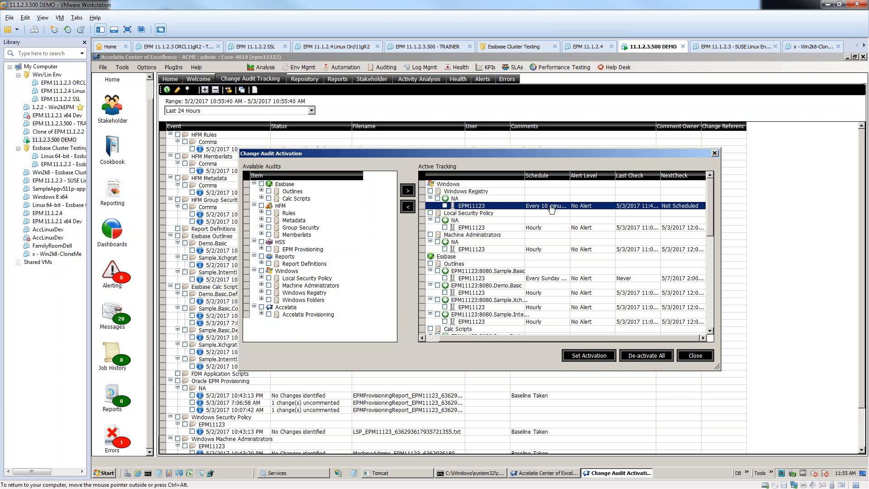
click(445, 206)
click(407, 207)
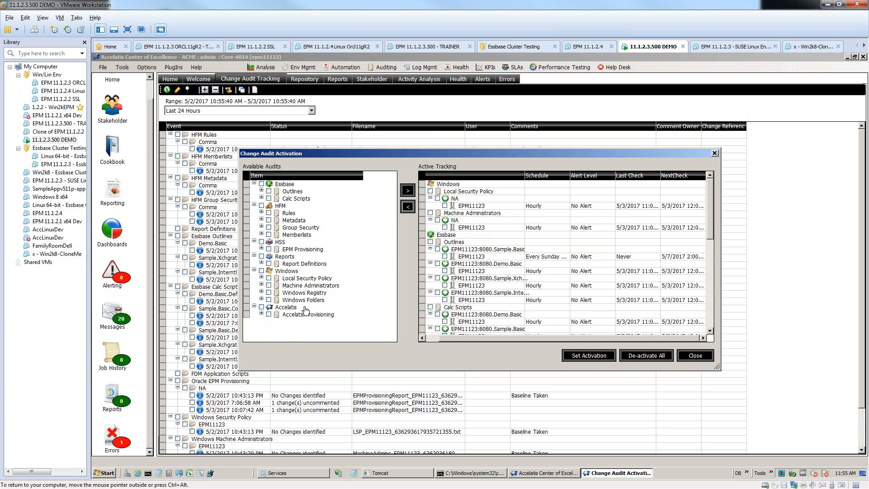
Add EPM11123 from the available Windows Registry audits to active tracking
click(262, 292)
click(269, 300)
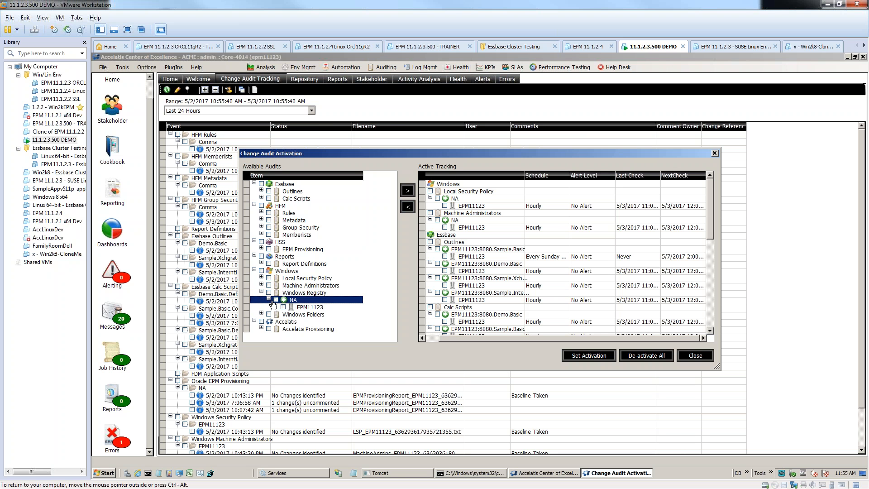
click(283, 307)
click(407, 190)
Schedule the Windows Registry audit weekly on Saturday only, at 3:00:00 AM
click(400, 184)
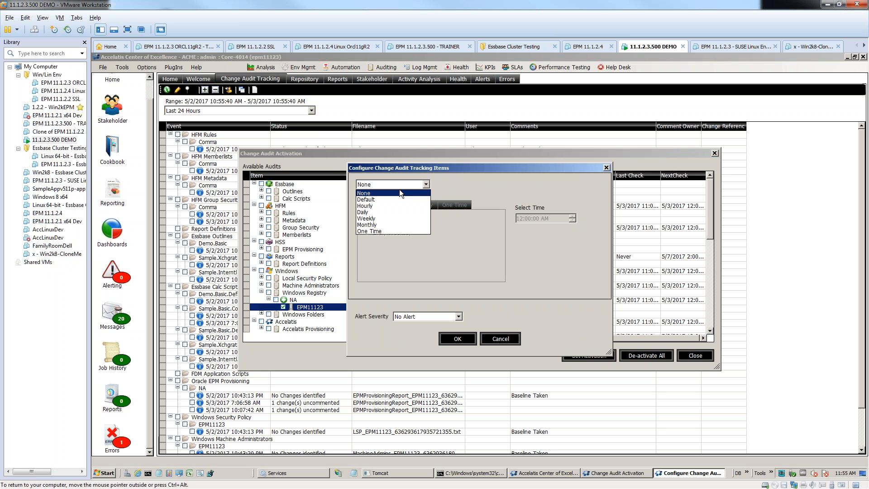
click(377, 218)
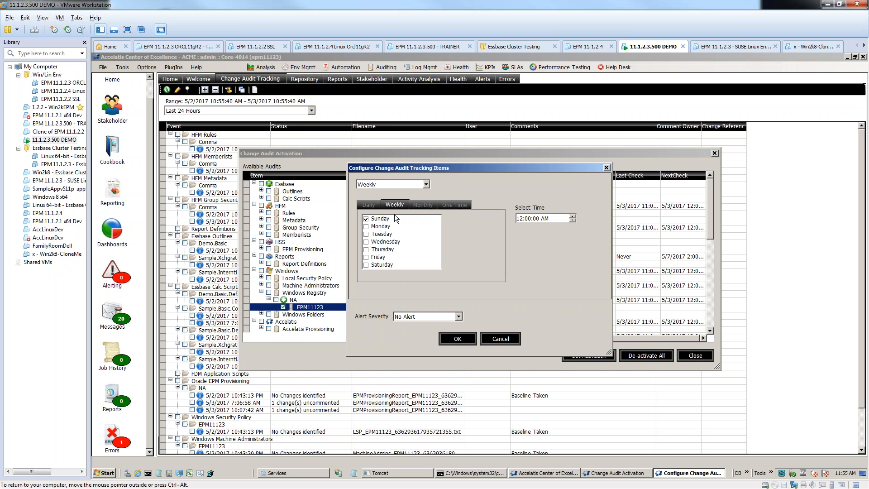
click(367, 220)
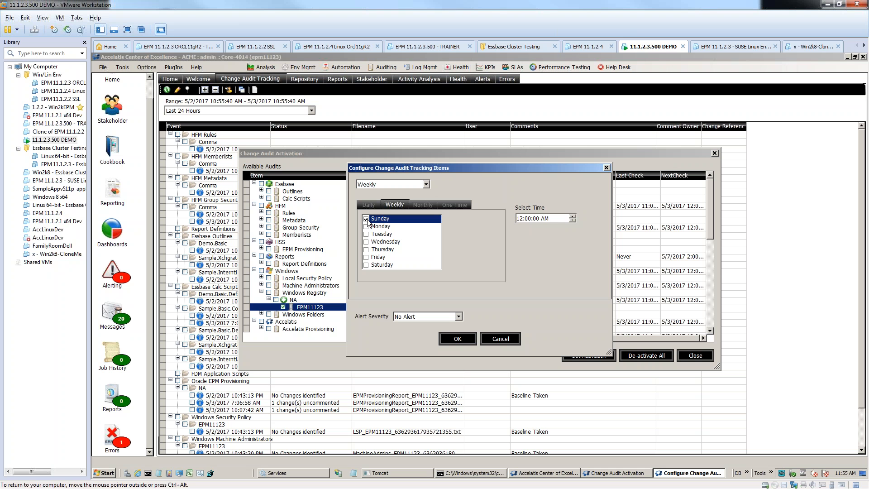
click(365, 267)
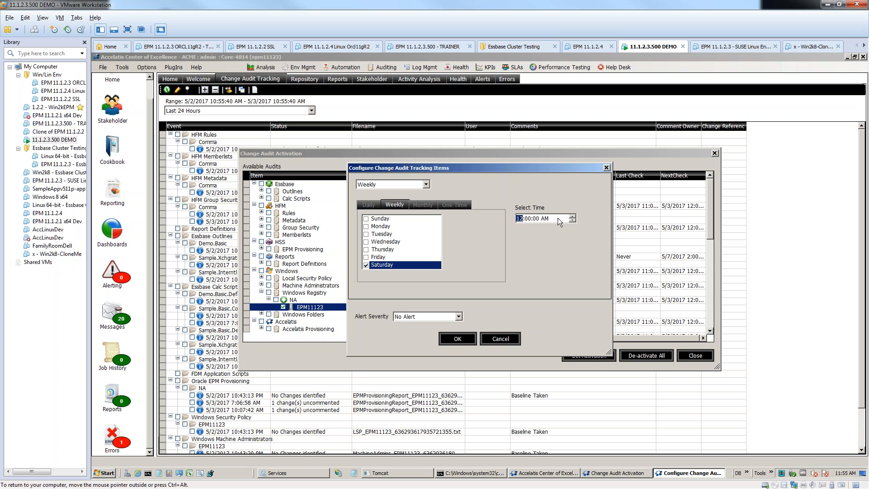
double_click(574, 215)
Set the audit's alert severity to Severity 1 and confirm the tracking configuration
click(459, 316)
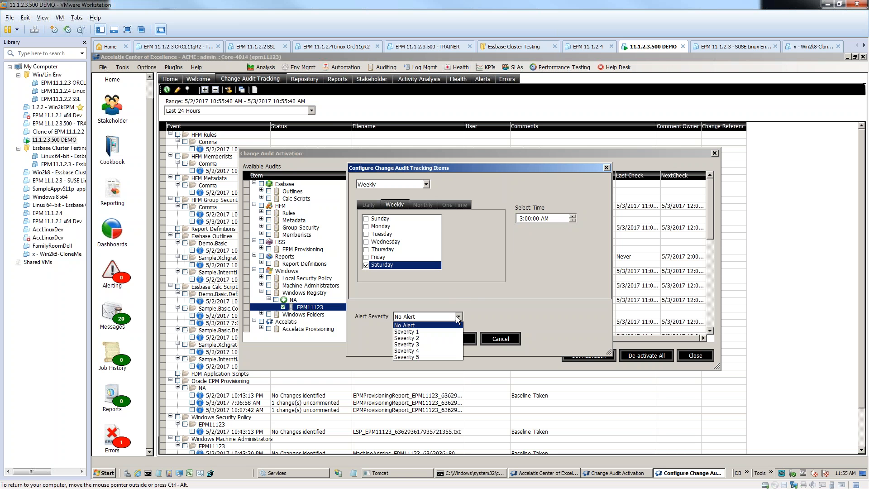
click(414, 332)
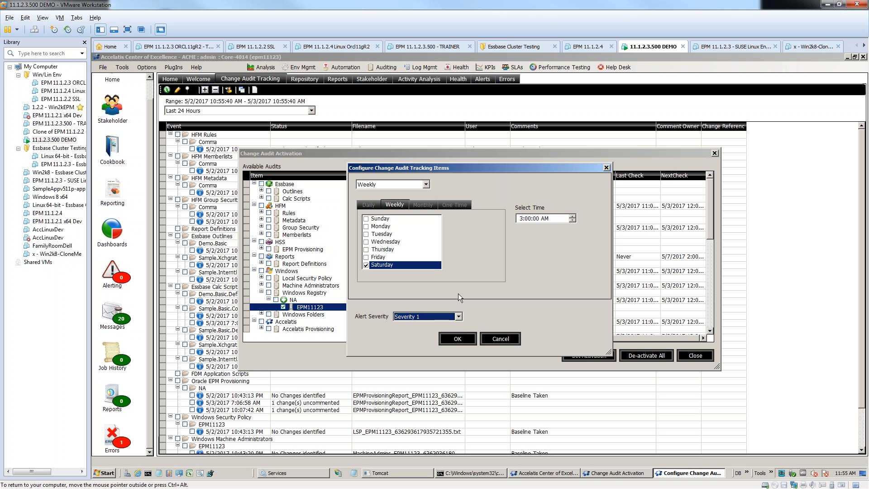
click(454, 340)
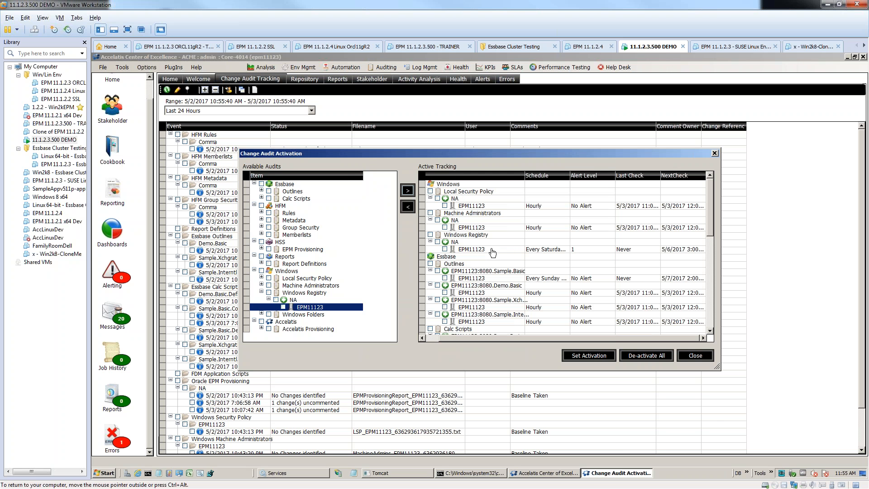
Activate the updated change audit tracking and close Change Audit Activation
click(553, 252)
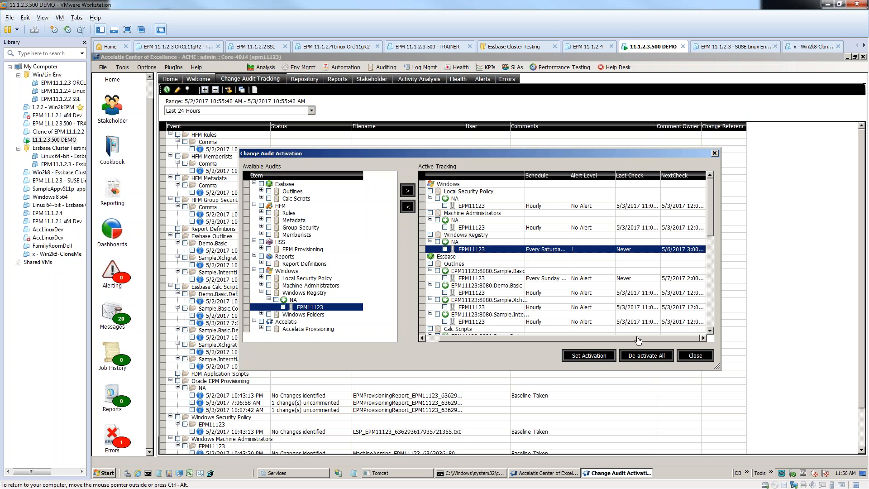
click(588, 354)
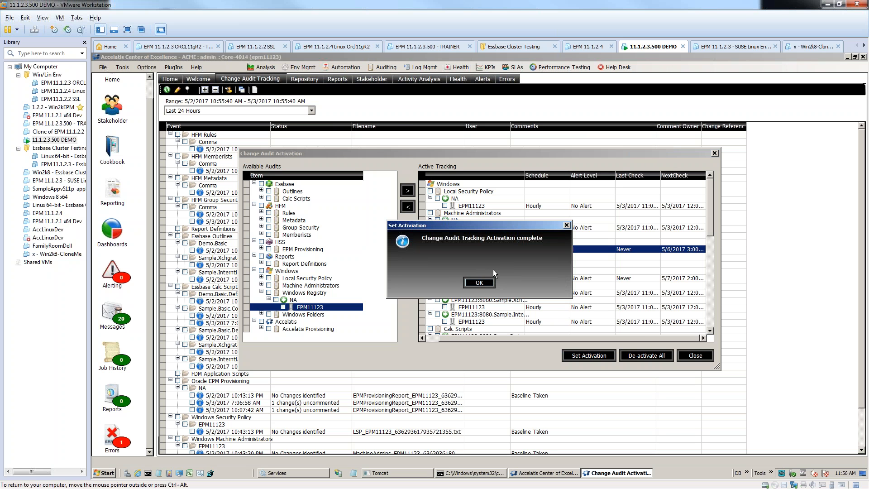
click(484, 281)
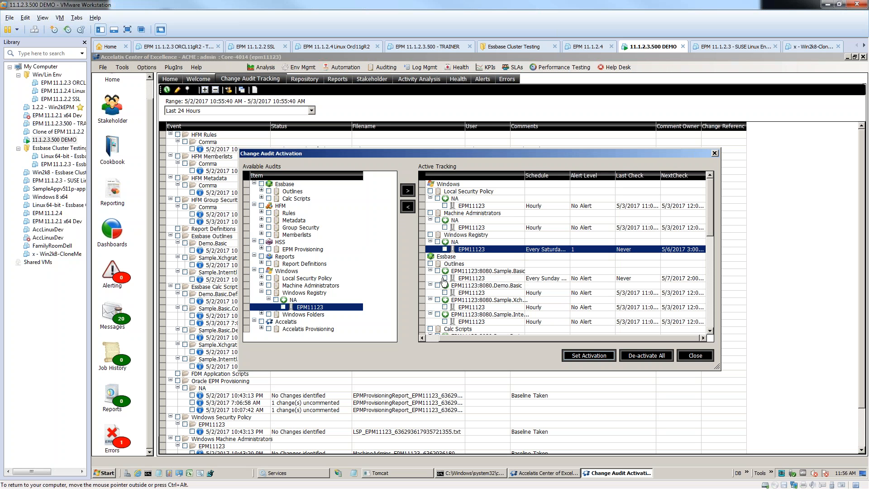
click(584, 355)
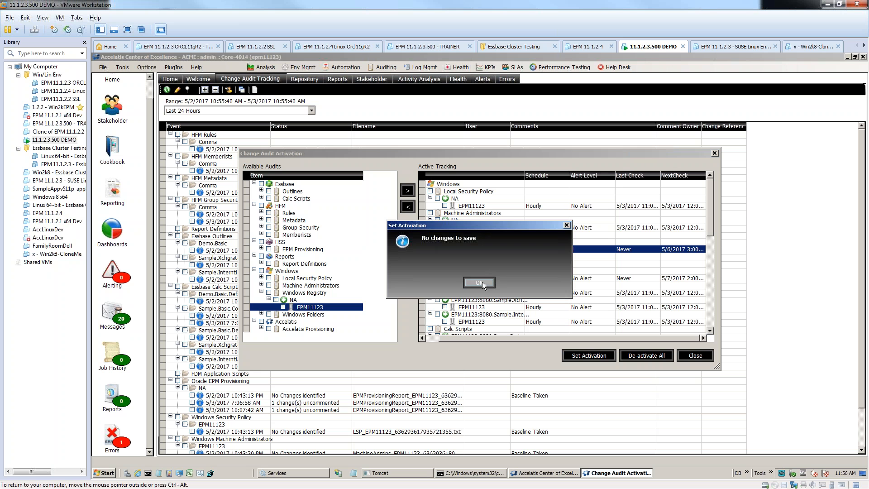
click(480, 282)
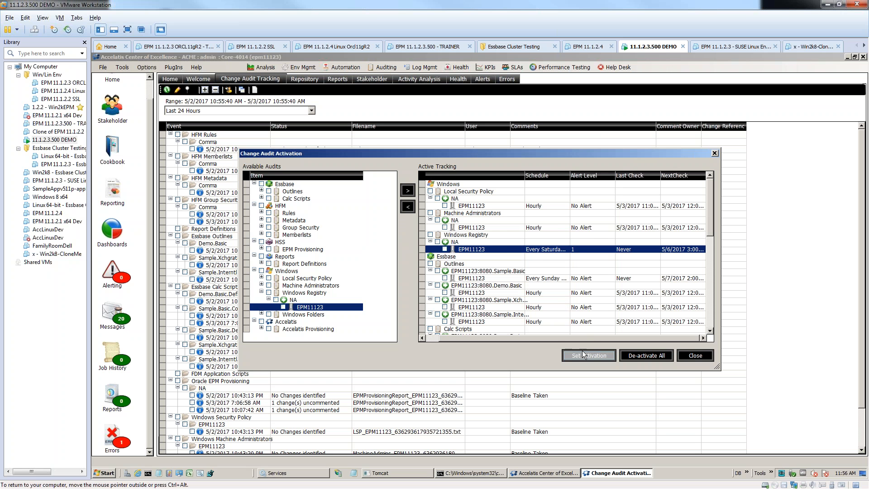
click(696, 356)
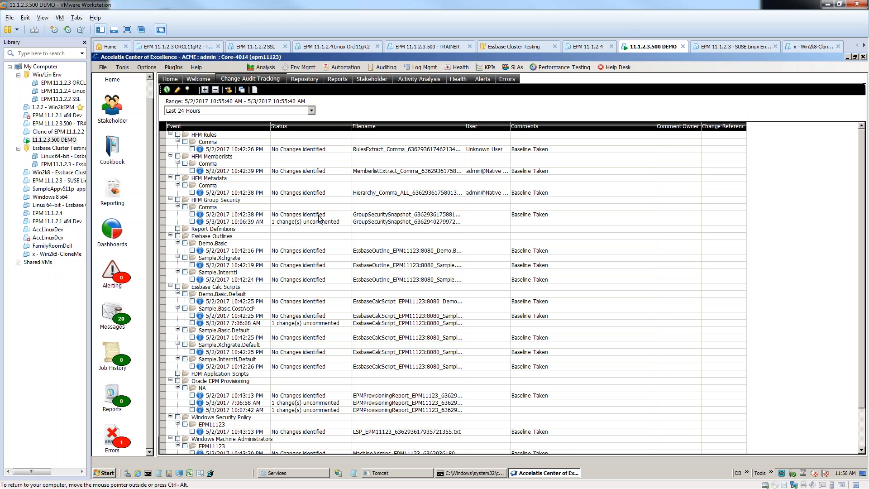
Open the 5/3/2017 7:06:58 AM uncommented change under Oracle EPM Provisioning for commentary
click(238, 381)
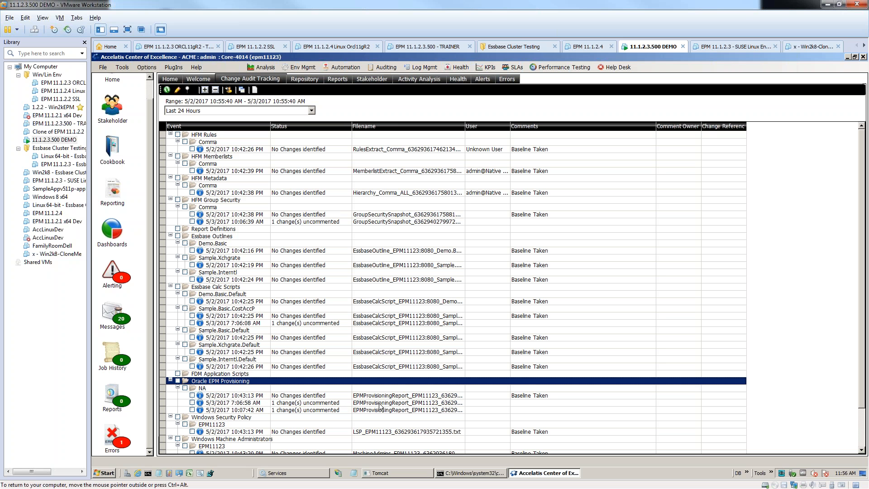
click(325, 397)
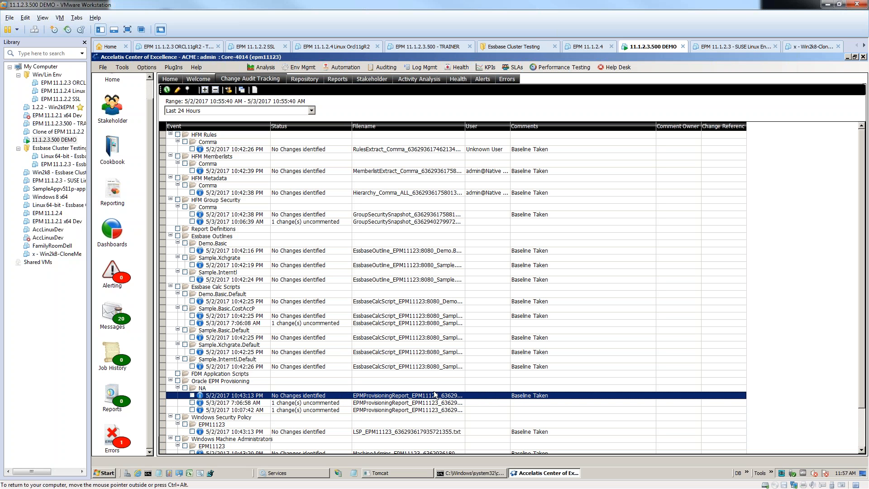
click(315, 402)
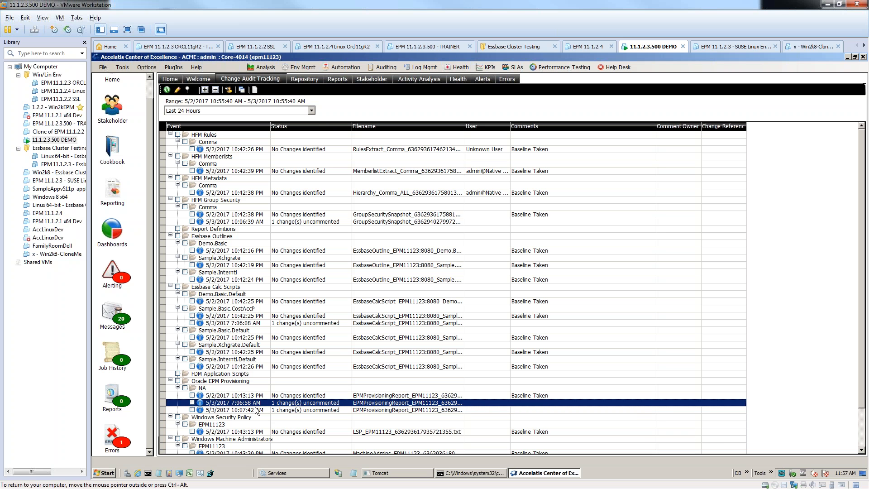
double_click(320, 404)
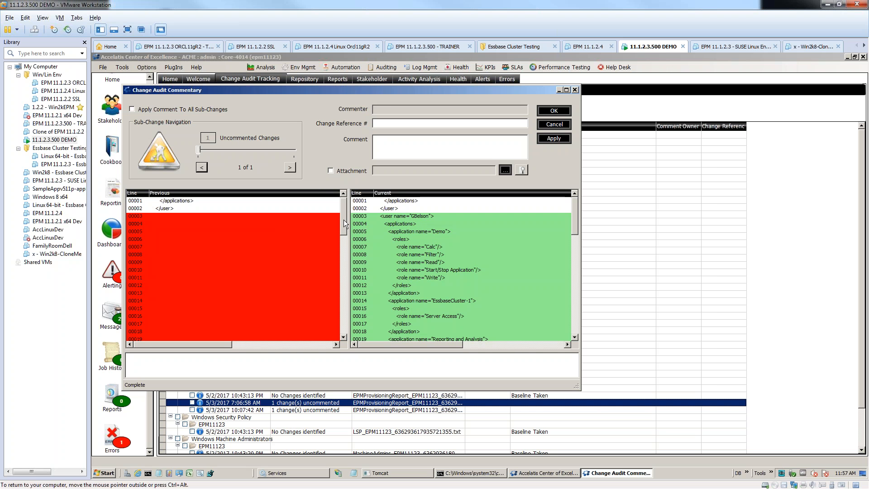
Compare the previous and current provisioning lines, examining the user block and the application roles in it
drag(572, 216, 344, 208)
click(168, 208)
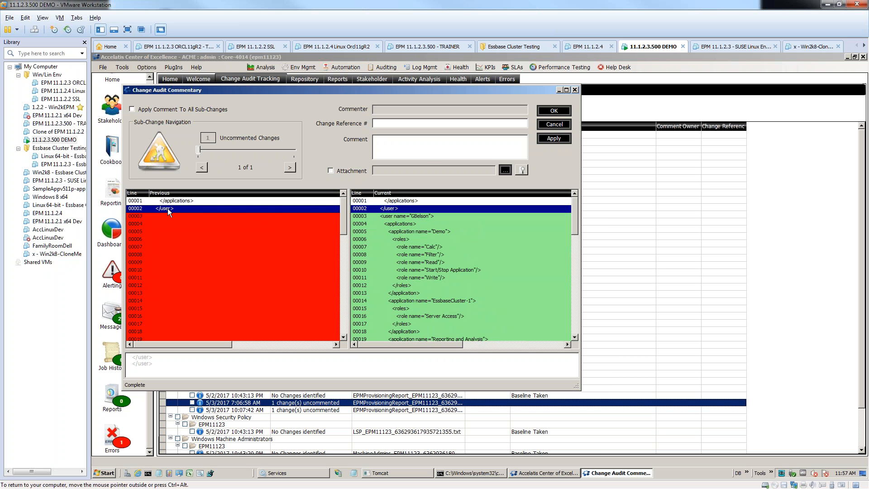
double_click(134, 364)
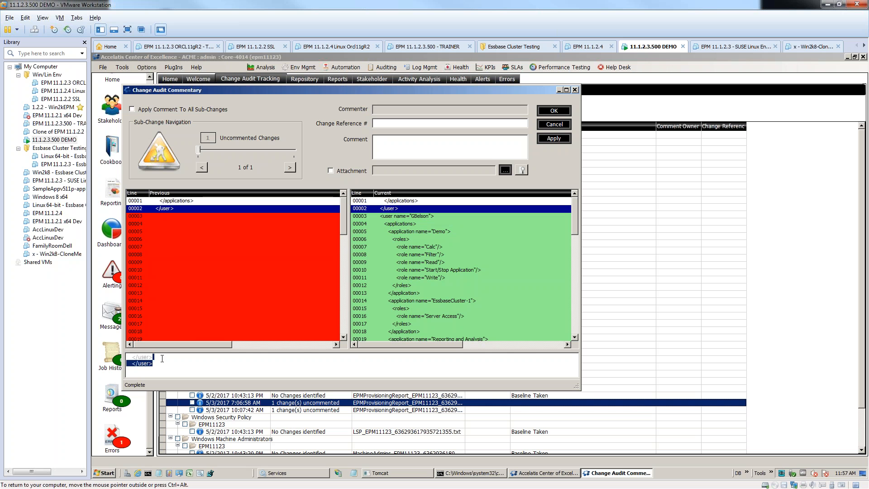
double_click(143, 357)
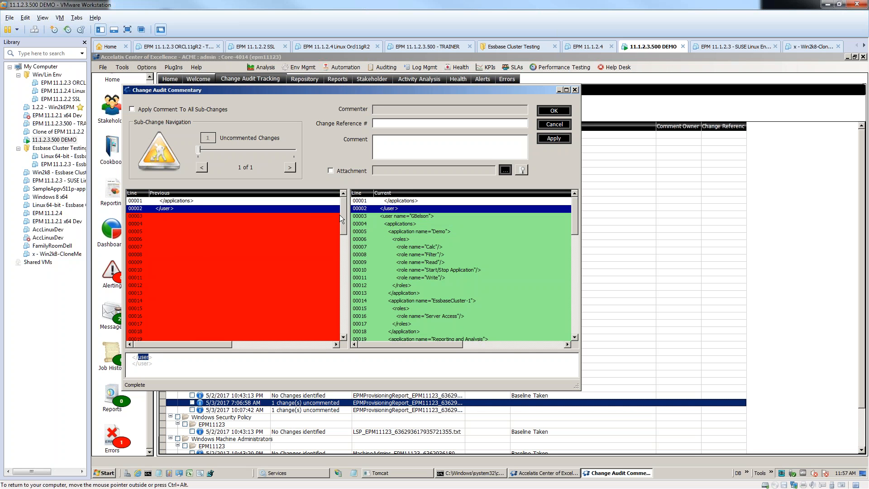
click(308, 217)
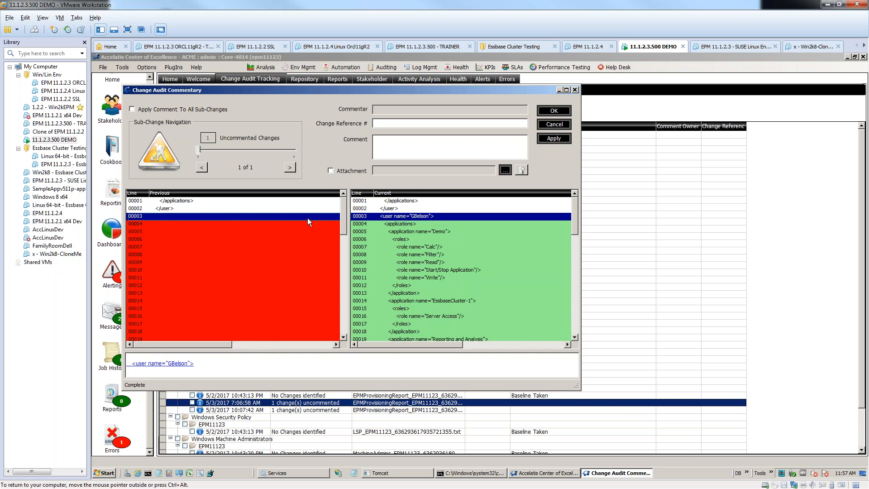
click(259, 223)
click(257, 239)
click(249, 277)
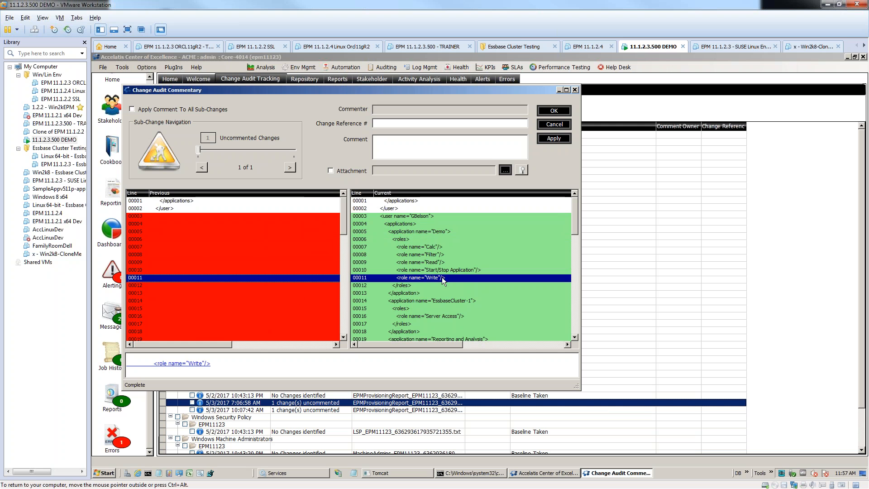
drag(574, 224, 577, 326)
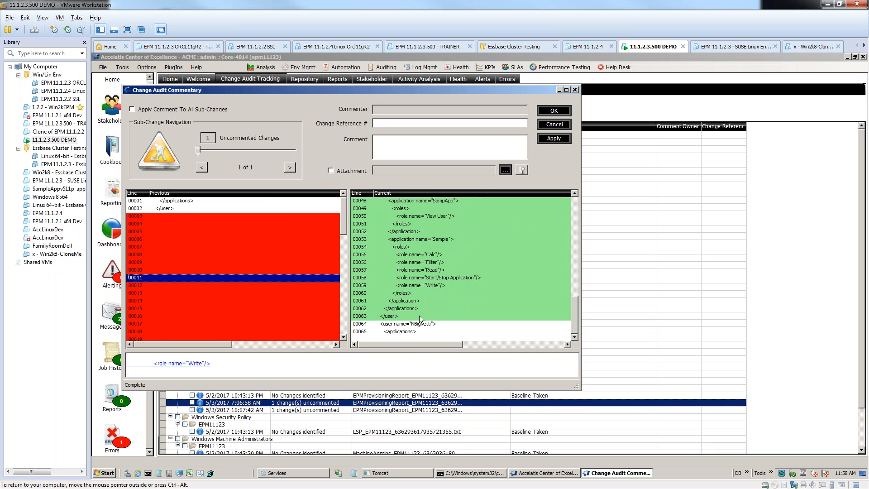
click(138, 309)
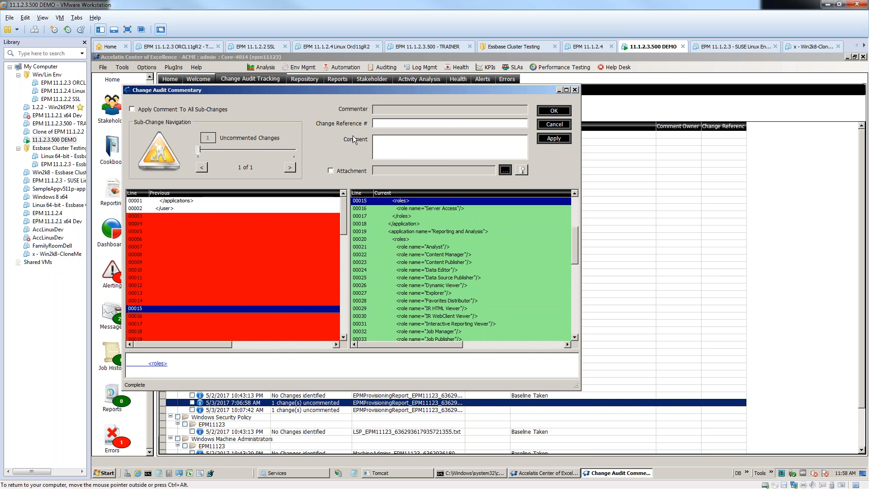
Set the change reference number to 0, enter a comment naming who added a user, and apply the commentary
click(395, 124)
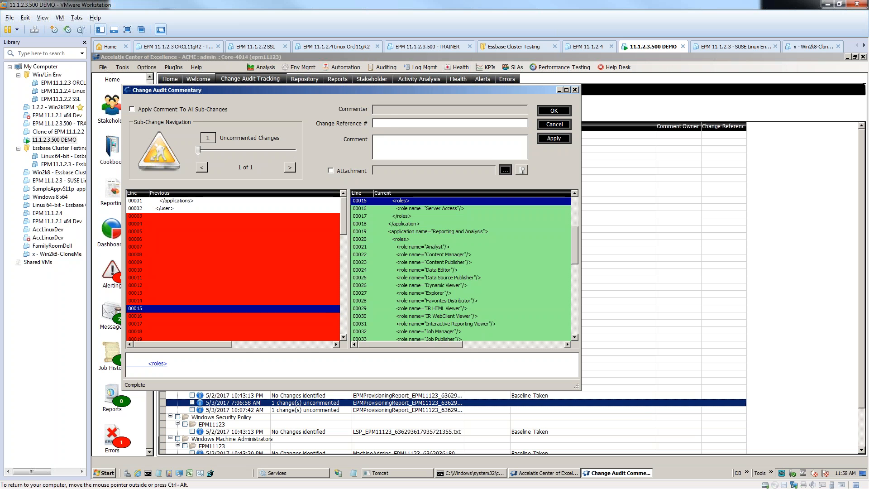
click(400, 141)
text(Chuck added a user)
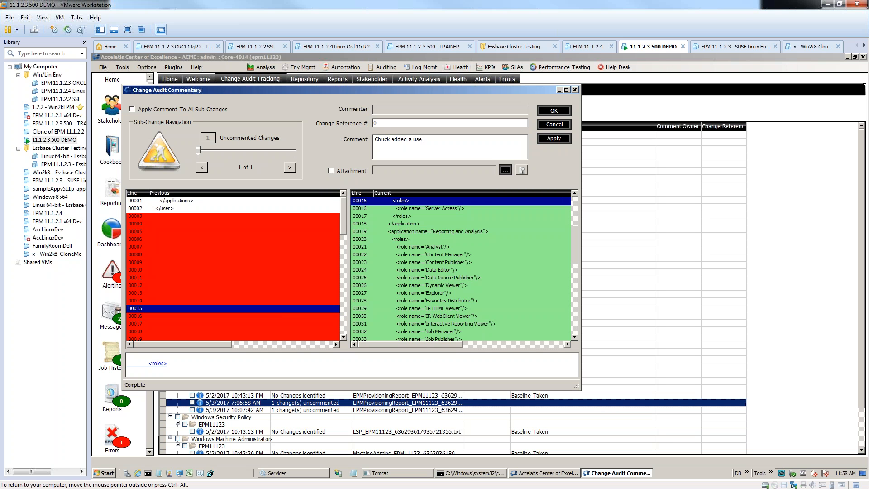
click(554, 139)
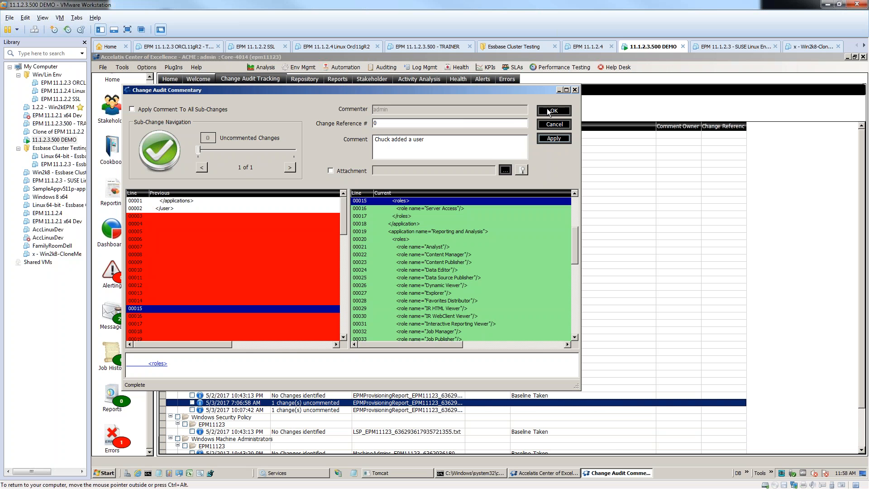
Confirm the commentary, reopen the 5/3/2017 7:06:58 AM Oracle EPM Provisioning change to review its saved comment, and close it
click(562, 111)
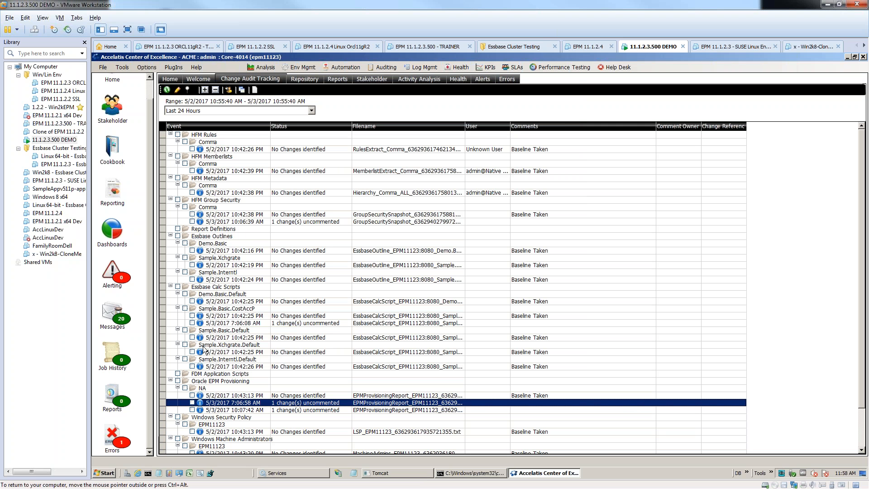
scroll(213, 355, down, 2)
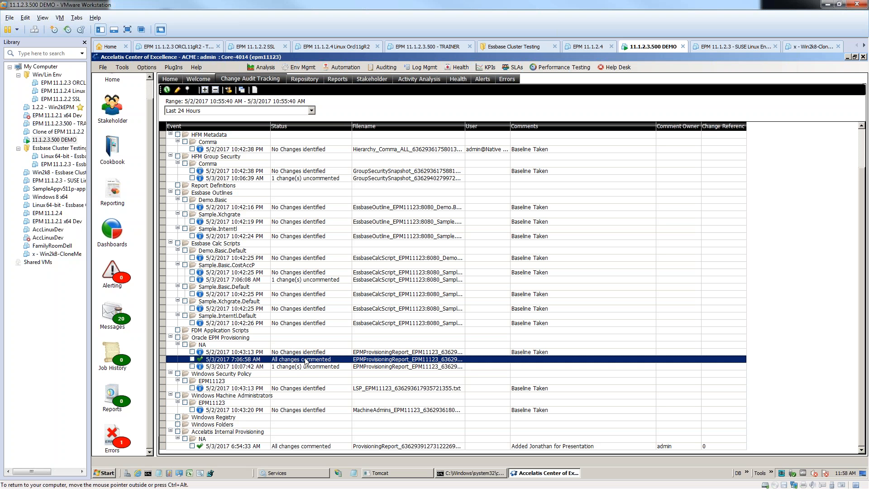
click(178, 91)
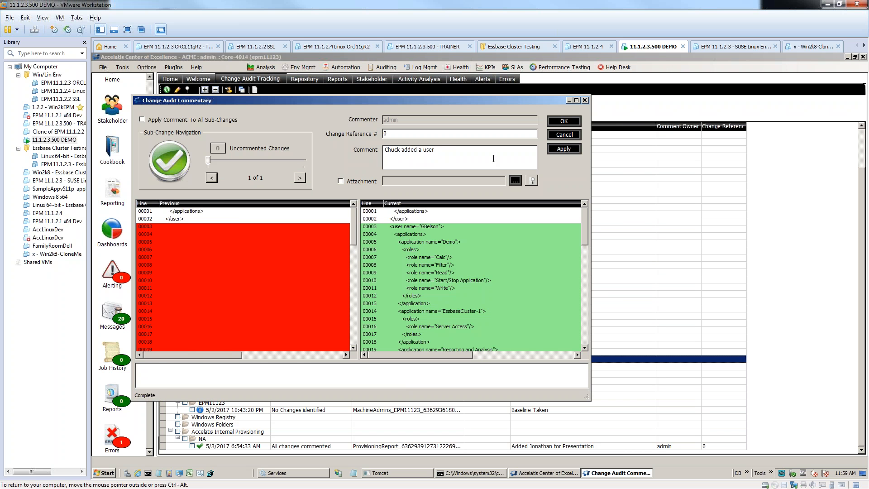
click(563, 120)
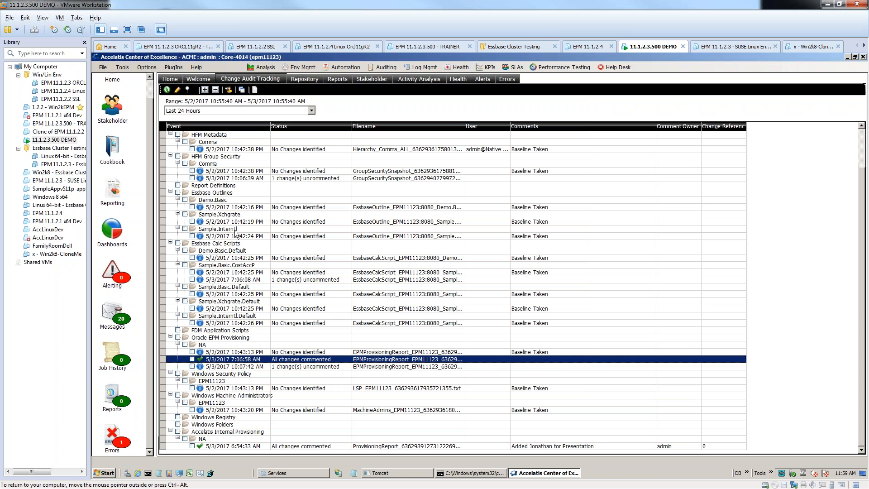
Compare the full files of the 5/2/2017 10:43:13 PM and 5/3/2017 7:06:58 AM Oracle EPM Provisioning events
click(192, 352)
click(192, 359)
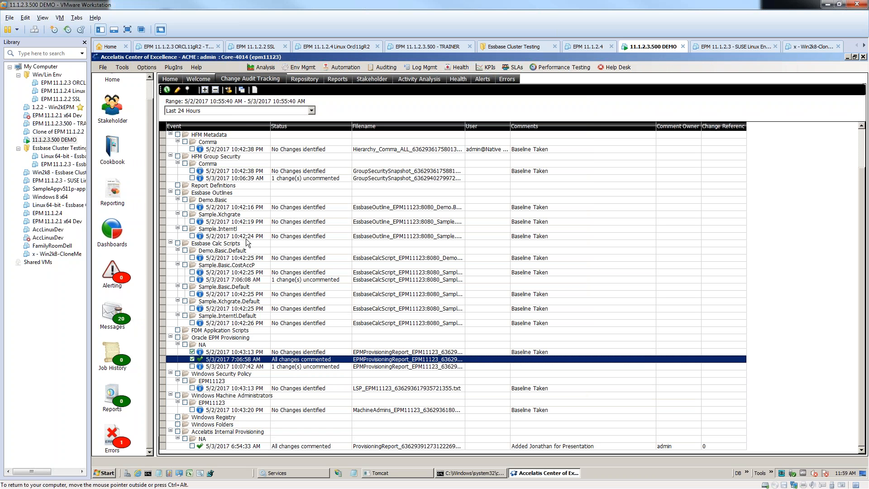
click(243, 89)
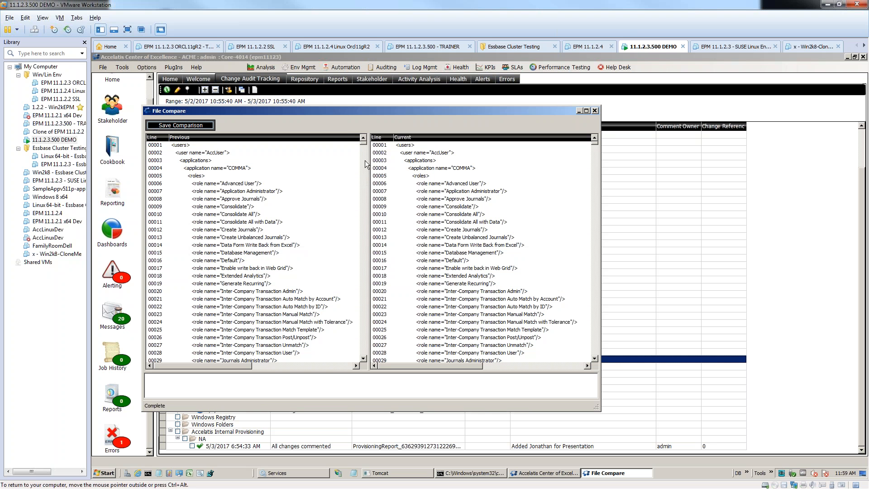
Examine the added user block from line 1364 to line 1368 in the file comparison and close the comparison
drag(363, 147, 367, 227)
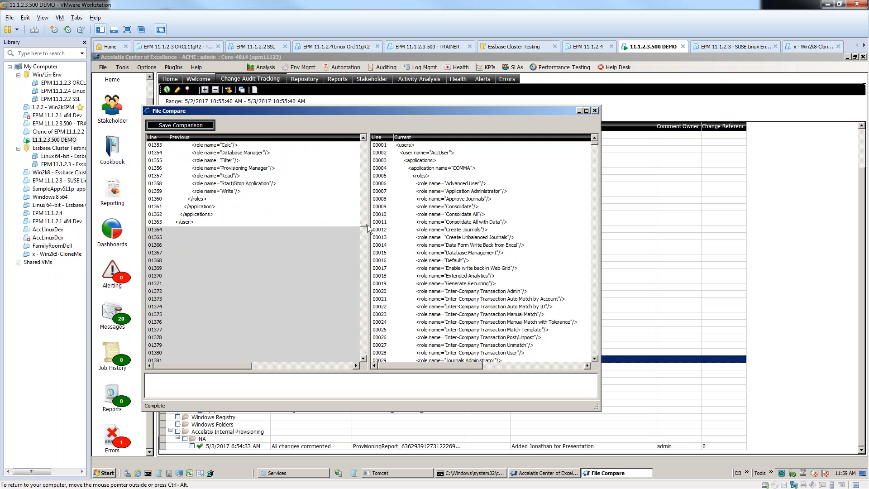
click(197, 230)
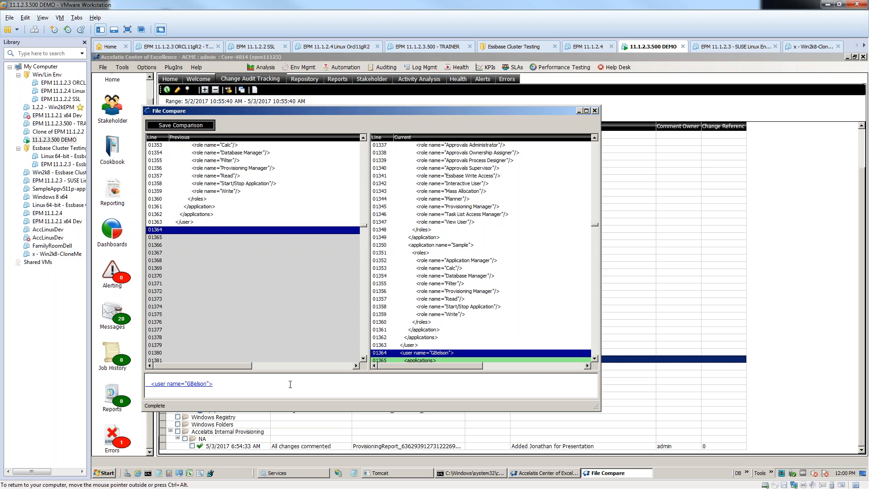
click(187, 238)
click(187, 252)
click(191, 262)
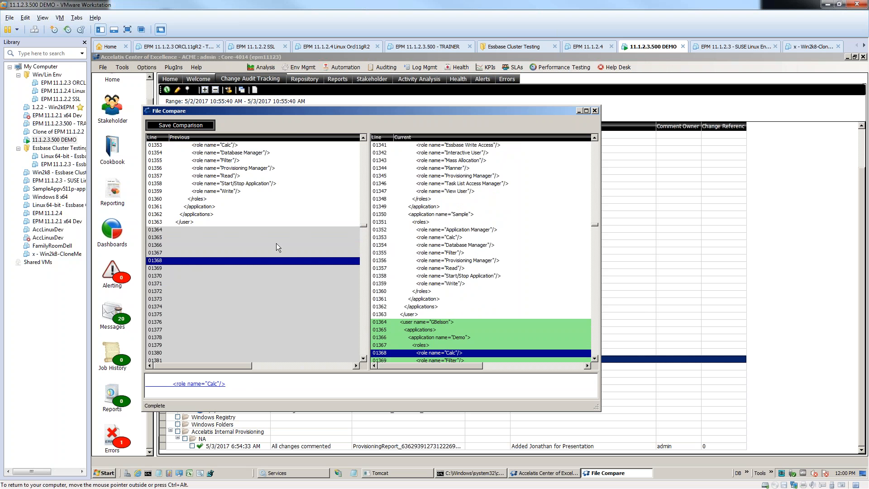
click(595, 111)
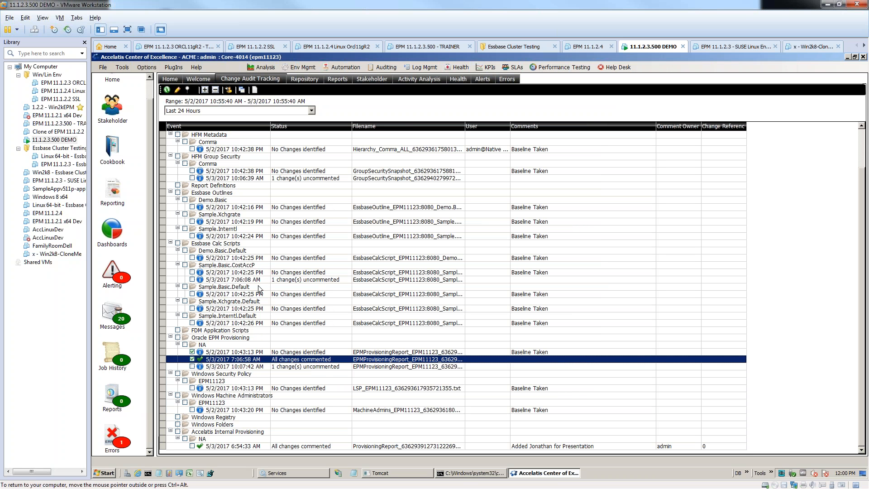
Review the SOX audit report's date range and delivery options with HSS EPM Provisioning selected, and cancel the task
click(257, 91)
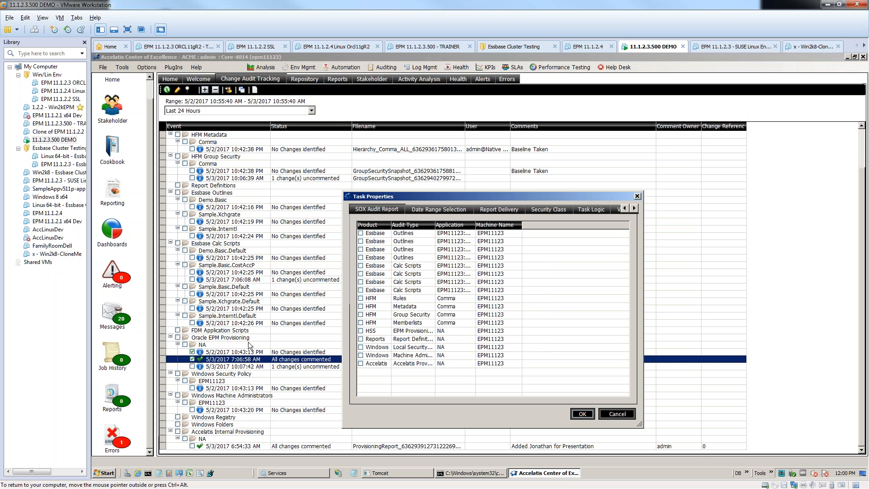
click(360, 331)
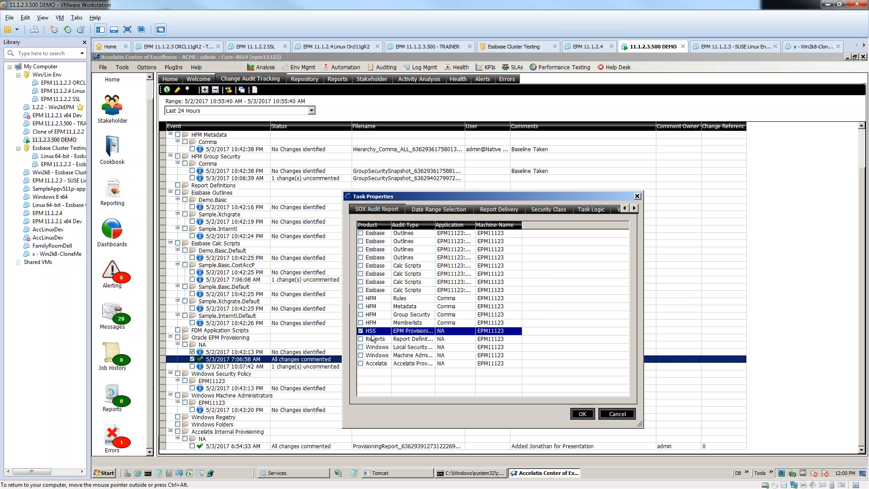
click(439, 209)
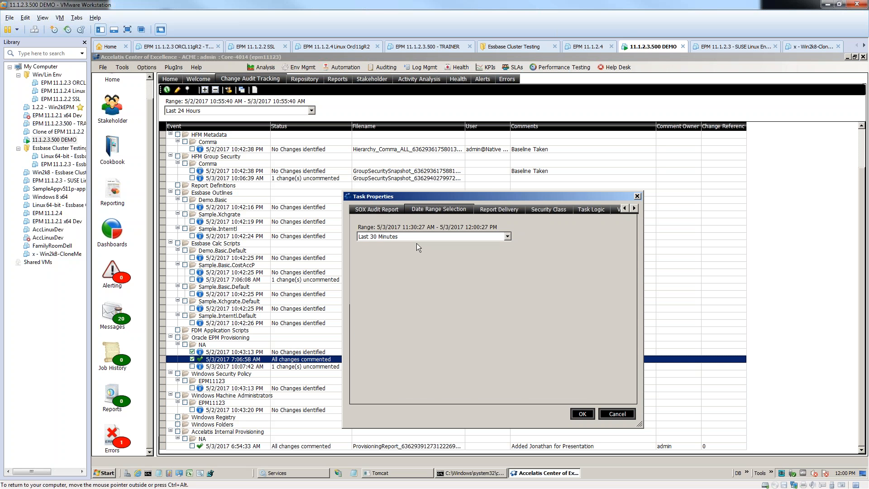
click(406, 236)
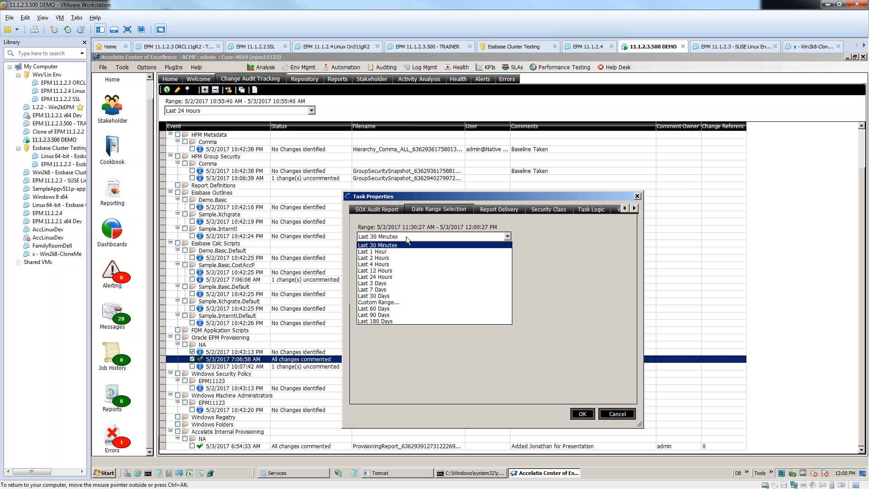
click(501, 209)
click(501, 208)
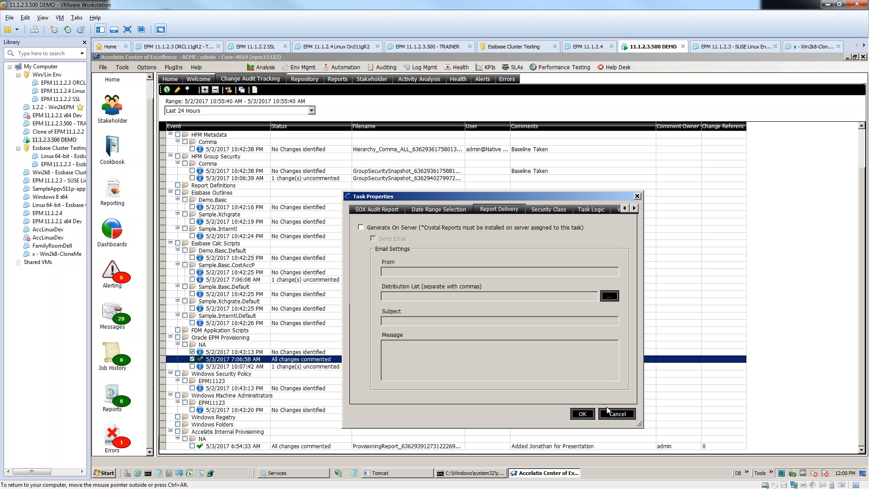
click(618, 414)
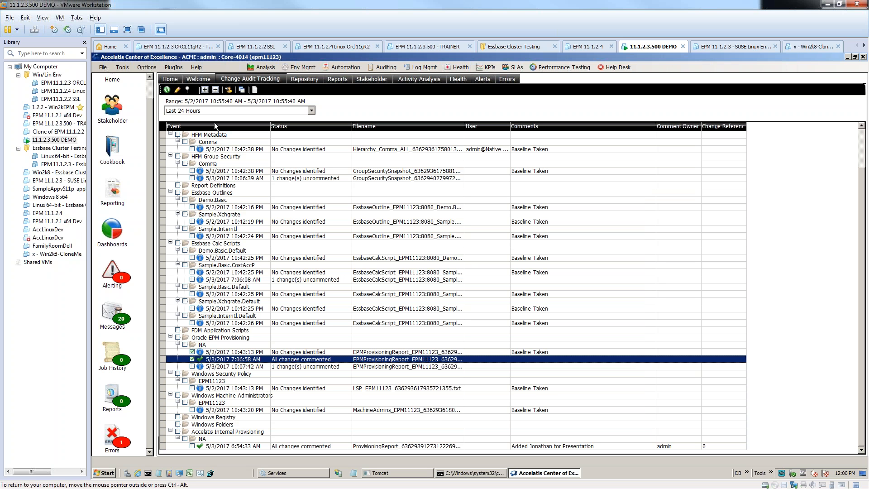
View the tracked changes for the last 2 hours, the last 4 hours and the last 12 hours in turn
click(207, 111)
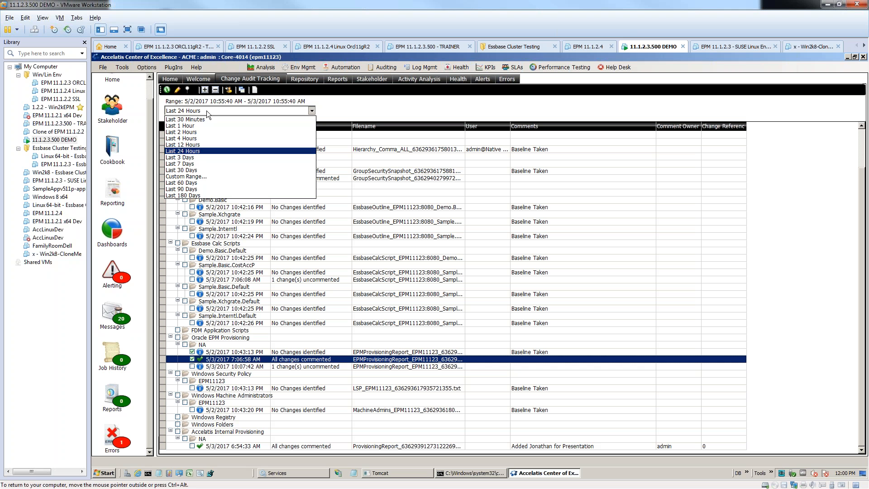
click(197, 131)
click(167, 90)
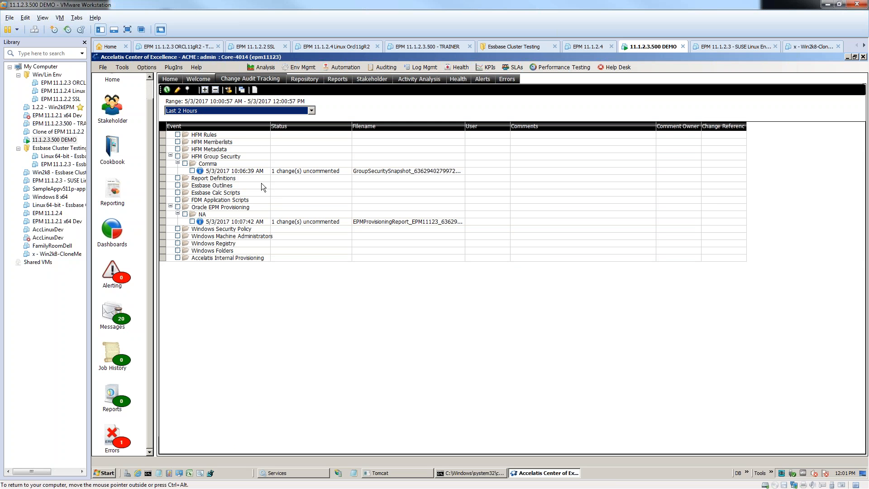
click(216, 110)
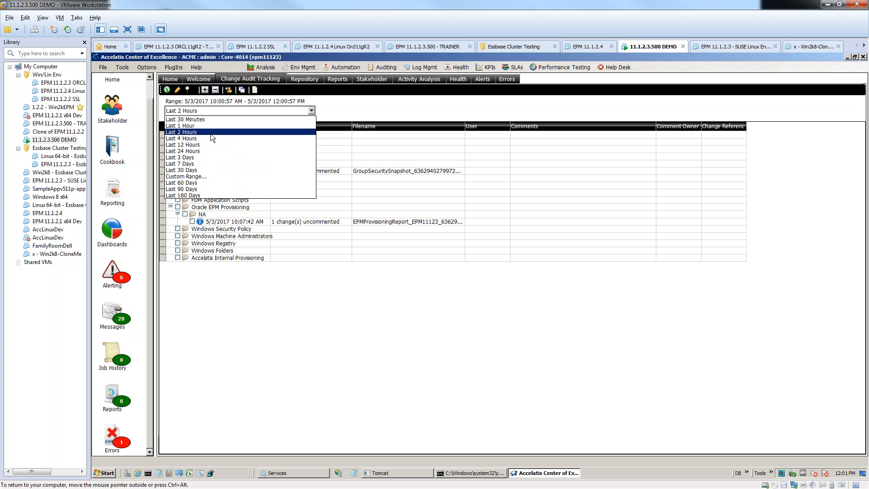
click(210, 137)
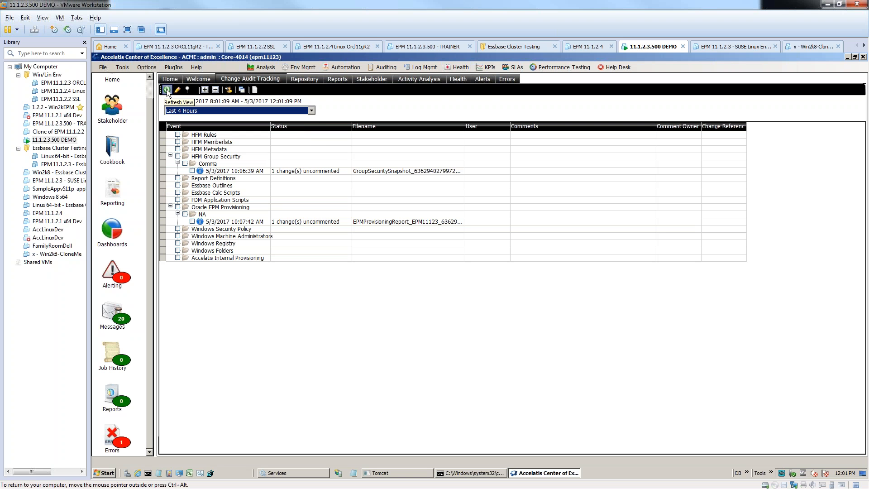
click(197, 111)
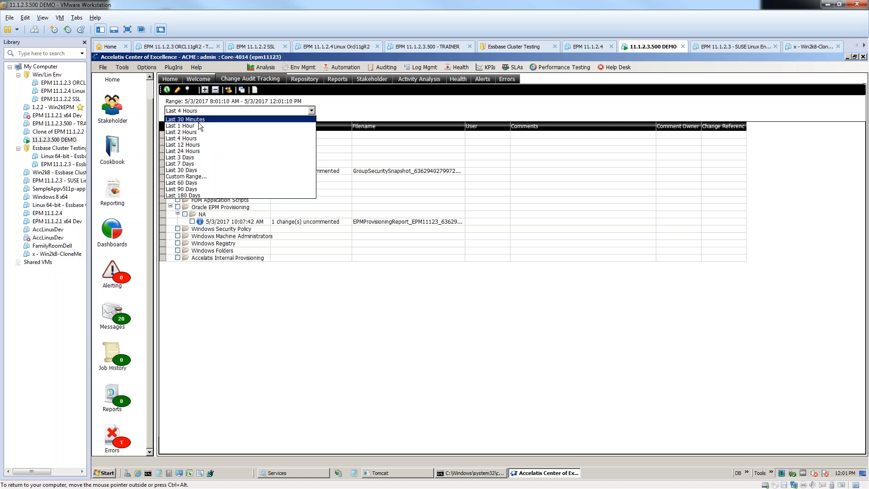
click(200, 150)
click(168, 90)
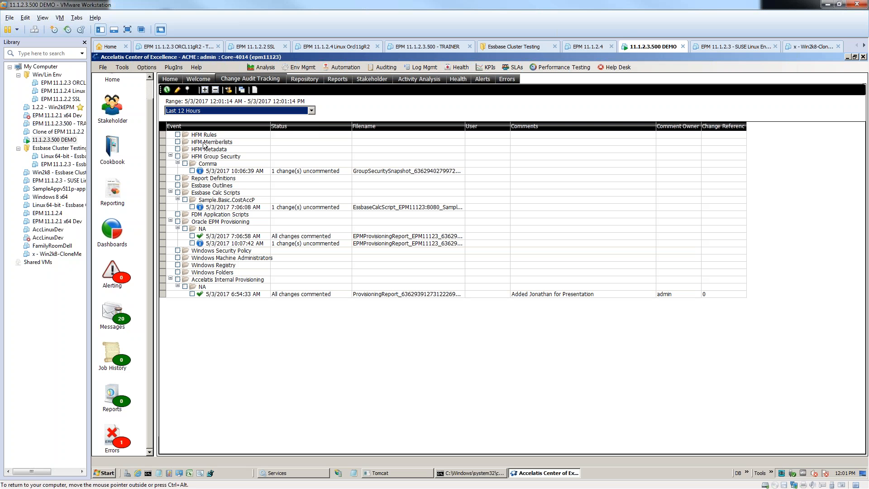
Switch the change list between the last 24 hours and the last 12 hours, leaving it on Last 24 Hours
click(197, 112)
click(198, 151)
click(167, 90)
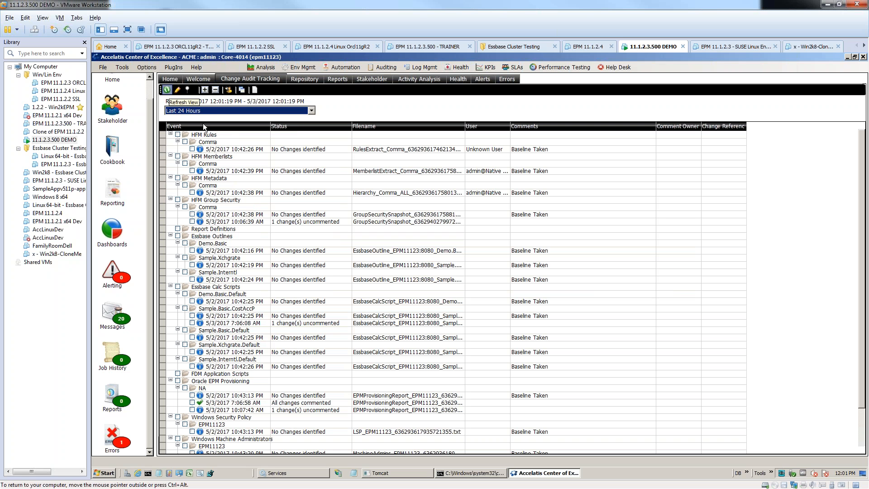
click(199, 111)
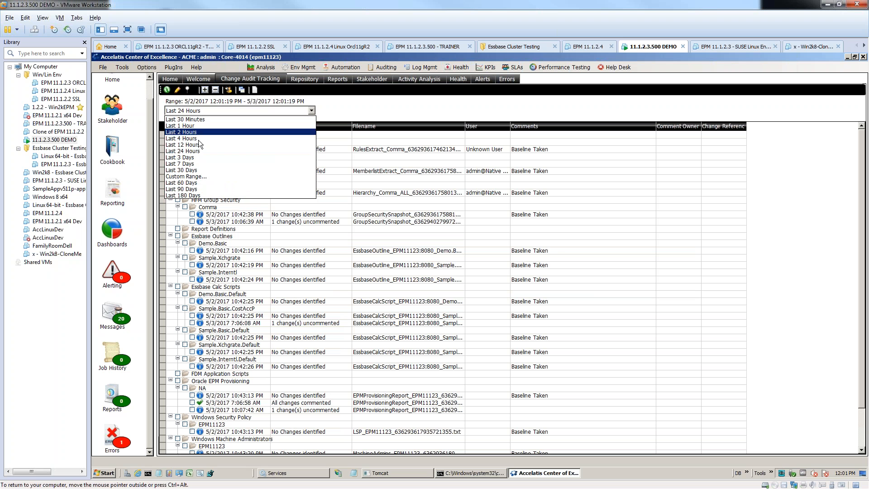
click(198, 148)
click(168, 88)
click(199, 111)
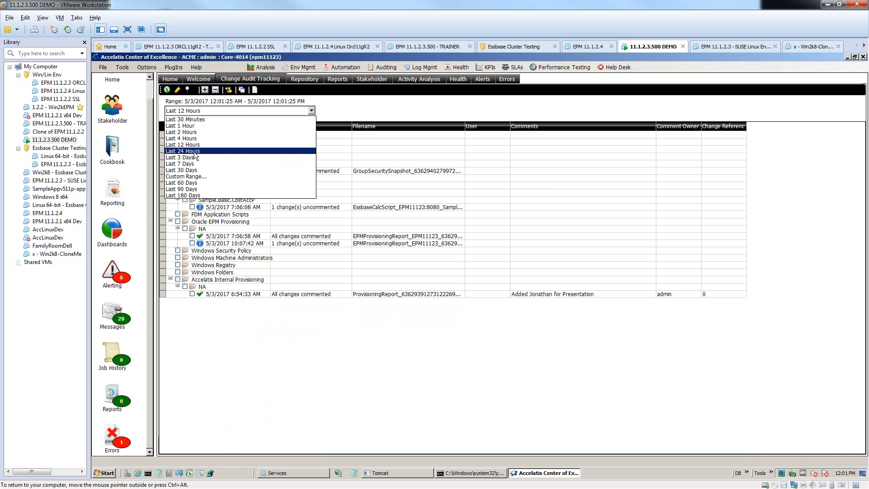
click(195, 151)
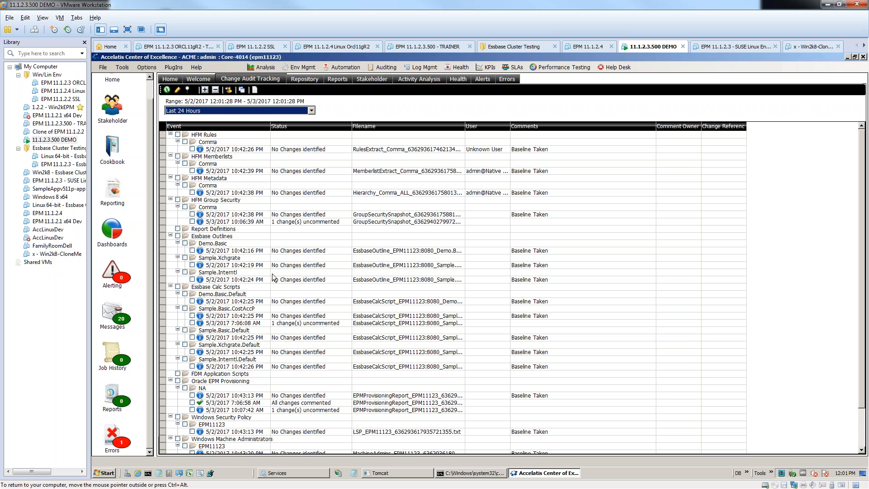
Toggle all change categories between collapsed and expanded, leaving only Oracle EPM Provisioning expanded
click(217, 90)
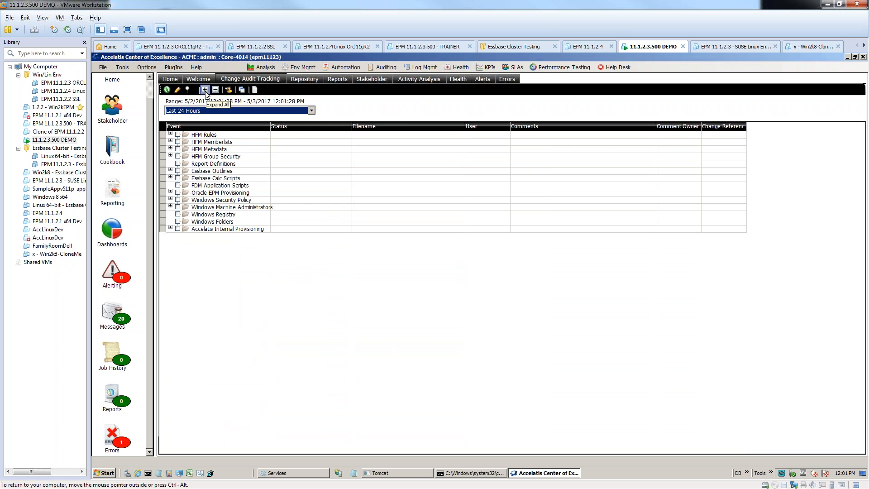
click(205, 90)
click(216, 91)
click(170, 192)
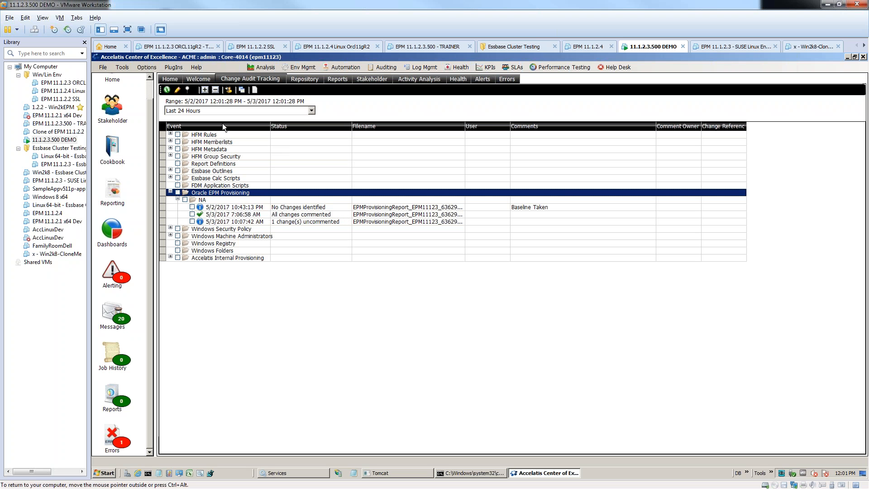
Review which change types are set to show a full file comparison, without altering the selection
click(194, 89)
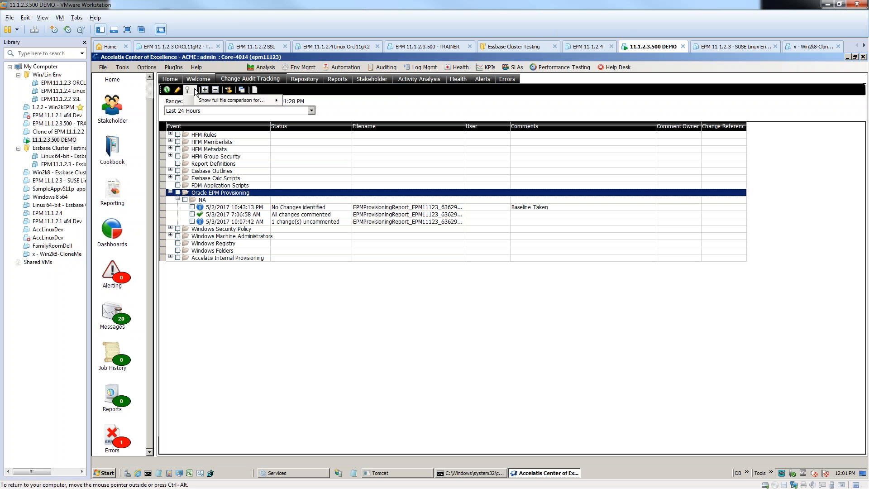
mouse_move(243, 100)
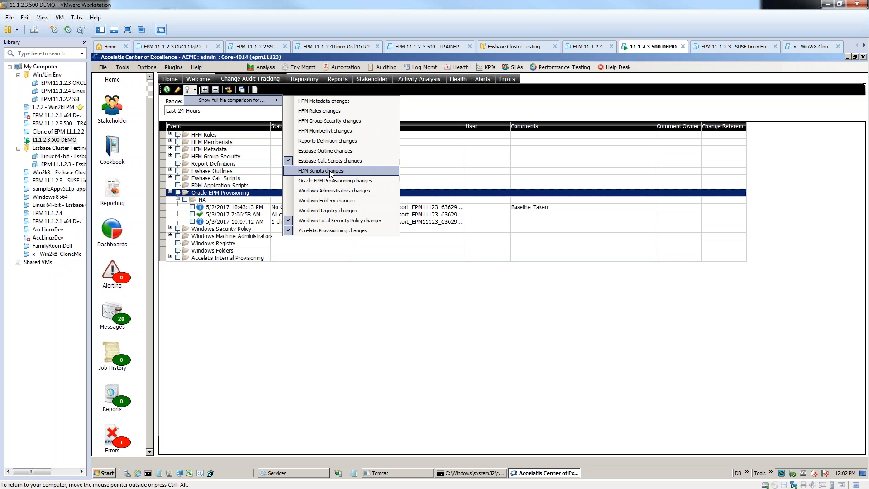
click(193, 90)
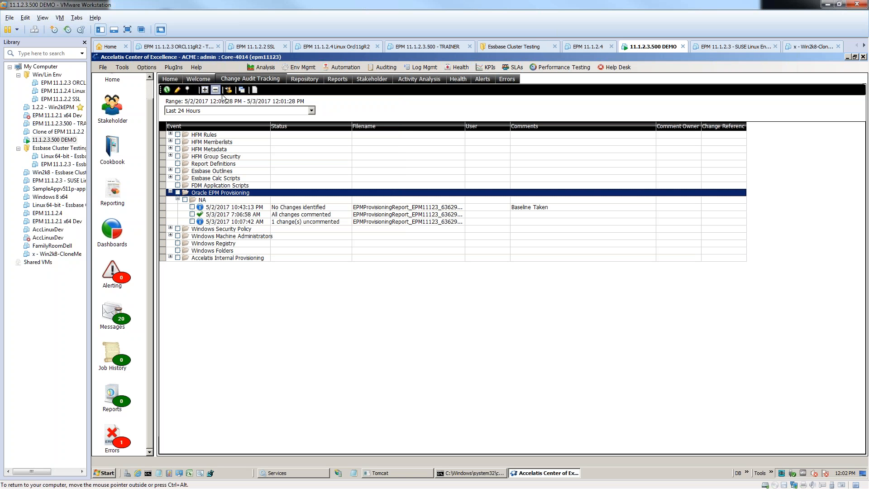